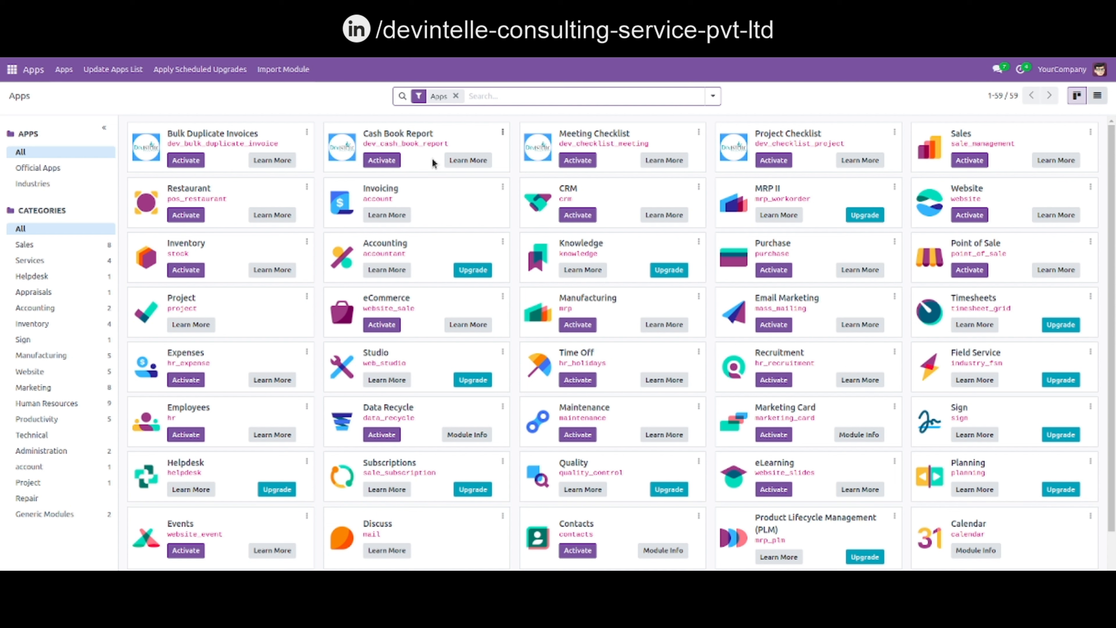
Activate the Cash Book Report app and open the Cash Book Report dialog in Invoicing
left_click(381, 160)
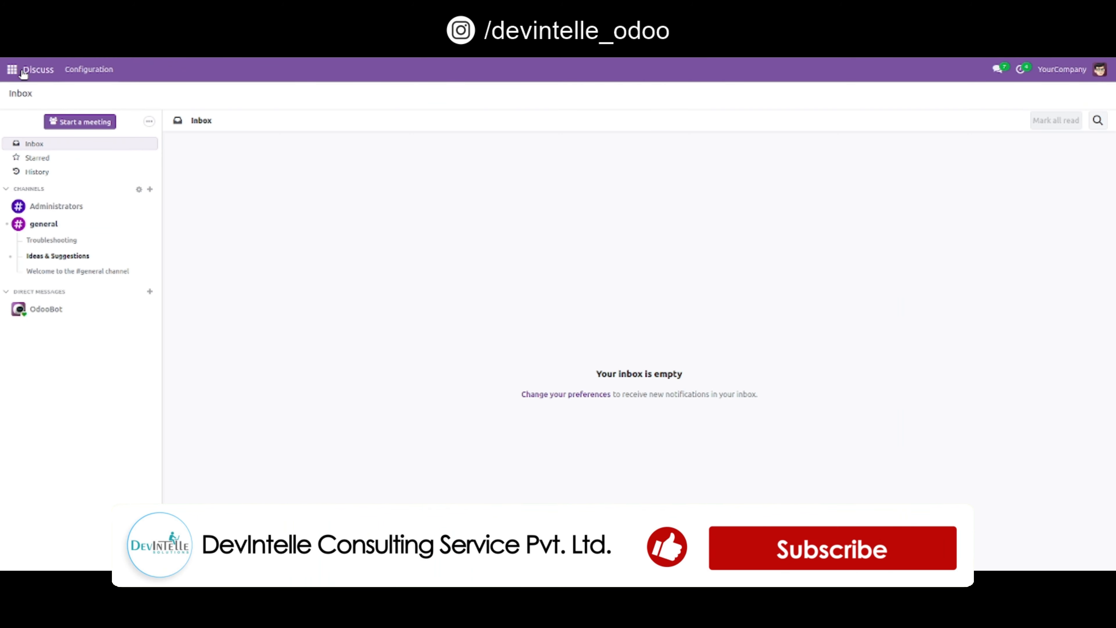
left_click(12, 70)
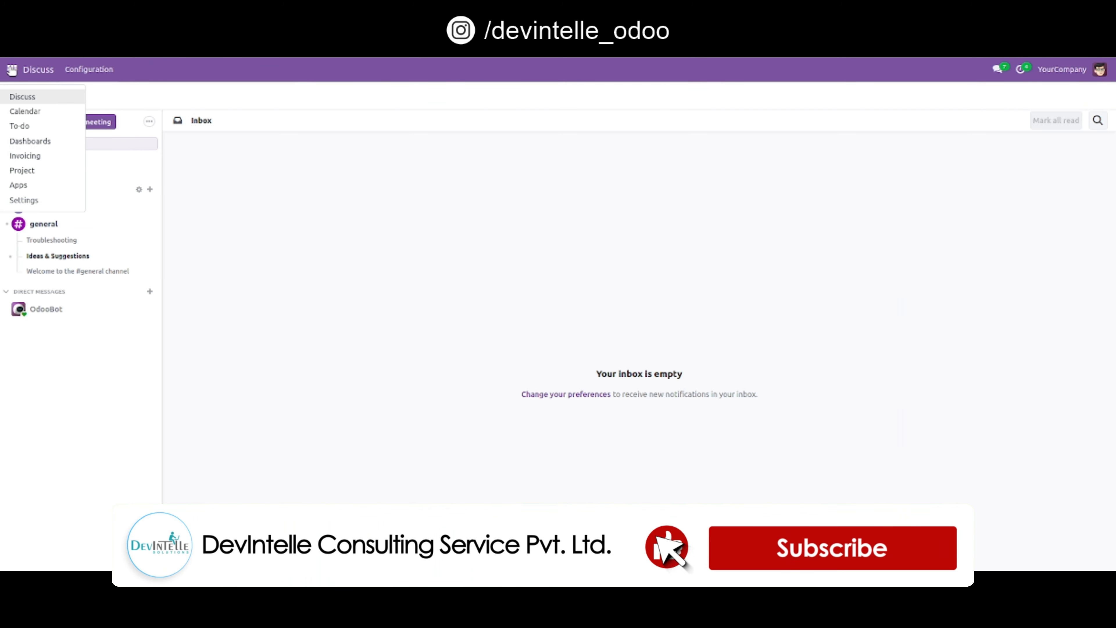
left_click(39, 161)
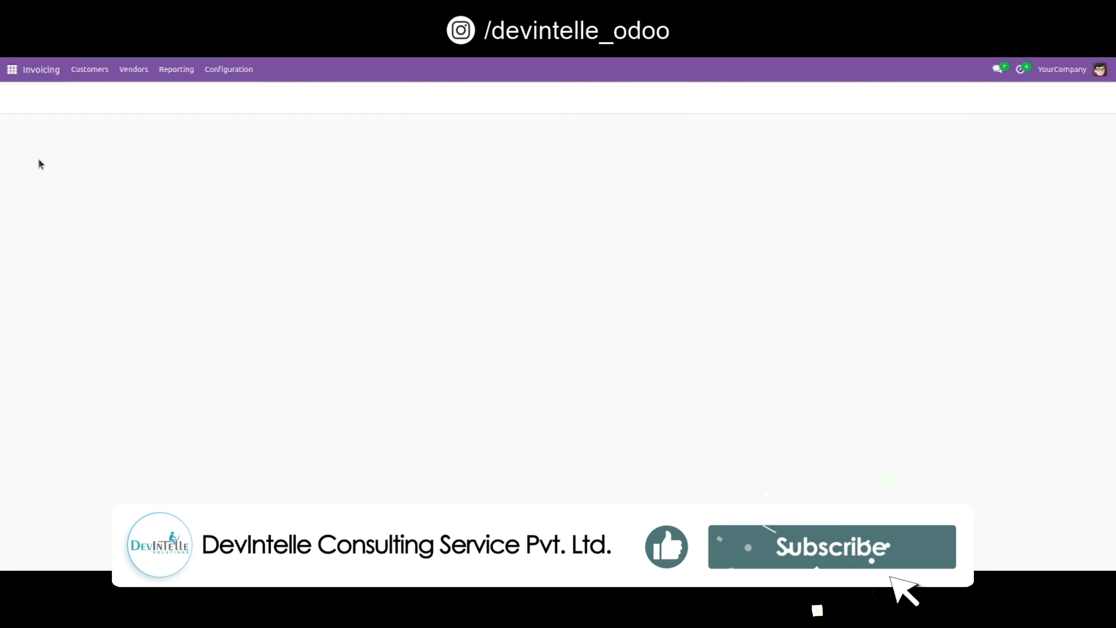
left_click(178, 71)
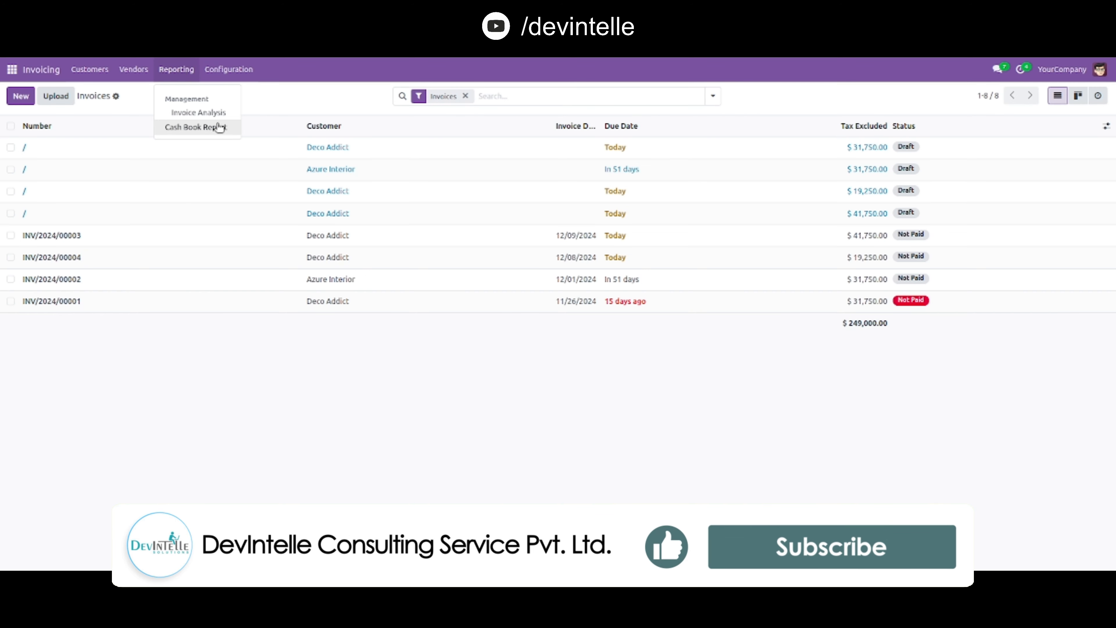
left_click(200, 129)
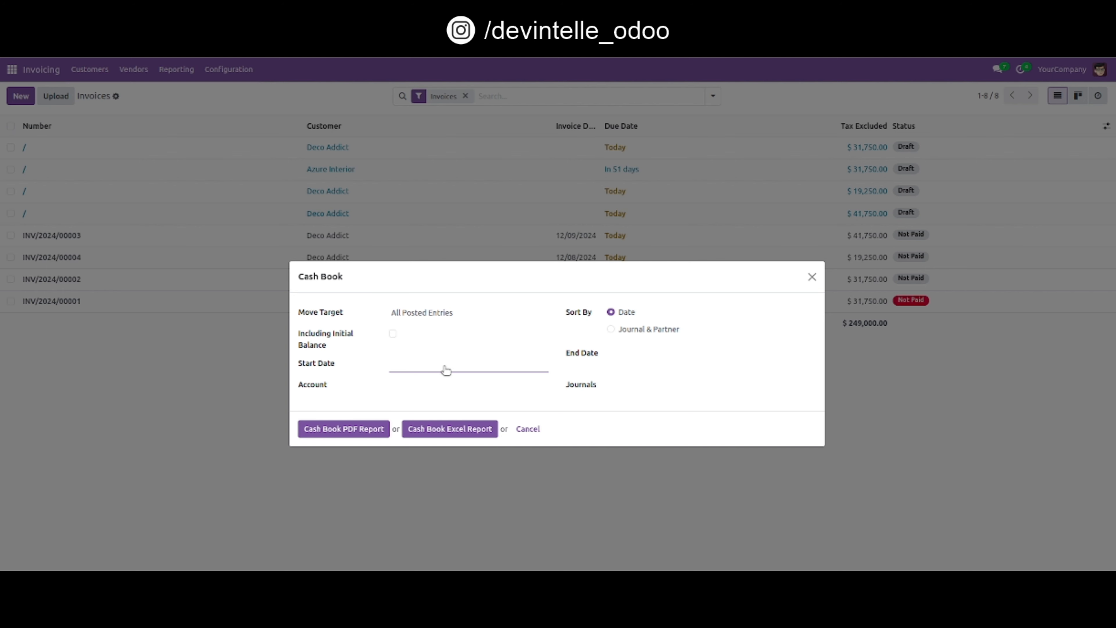
Set the cash book report period to start on 12/01/2024 and end on 12/31/2024
left_click(403, 369)
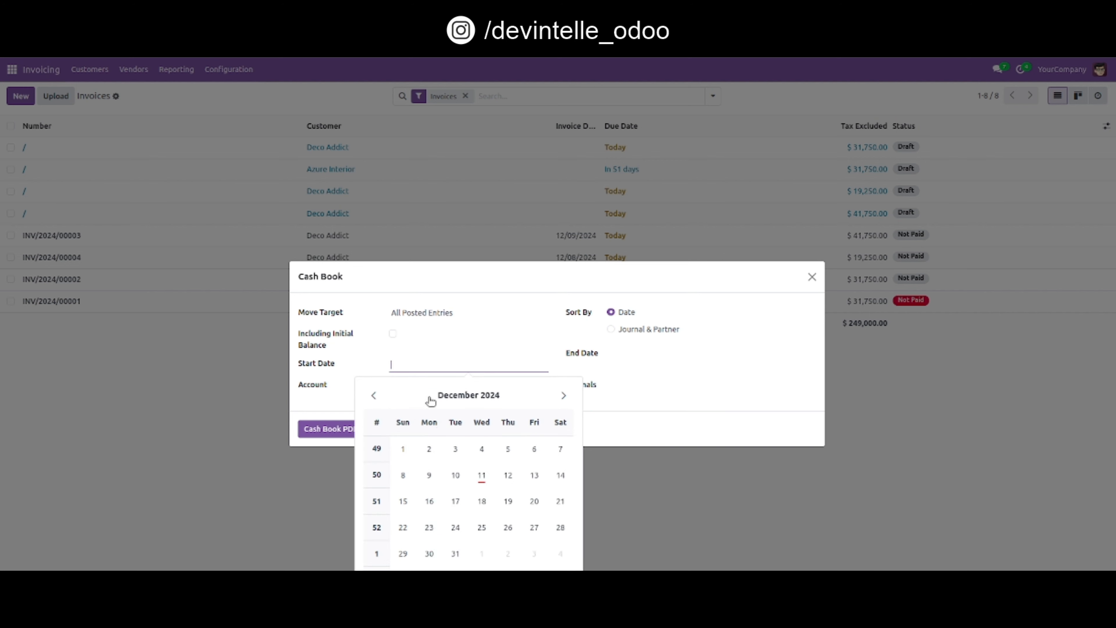
left_click(403, 449)
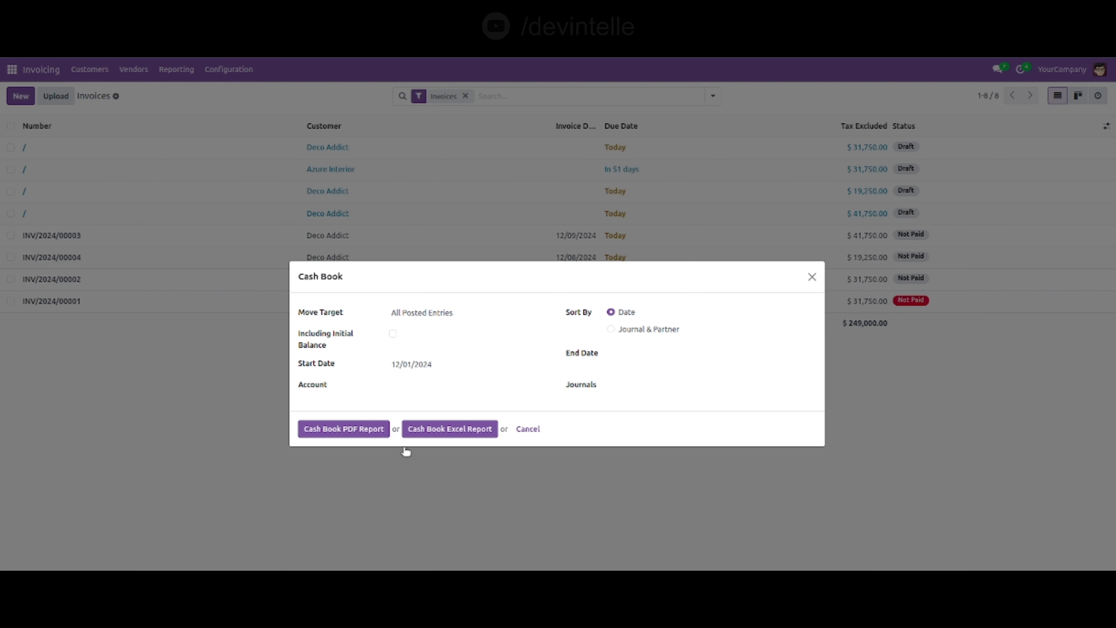
left_click(666, 354)
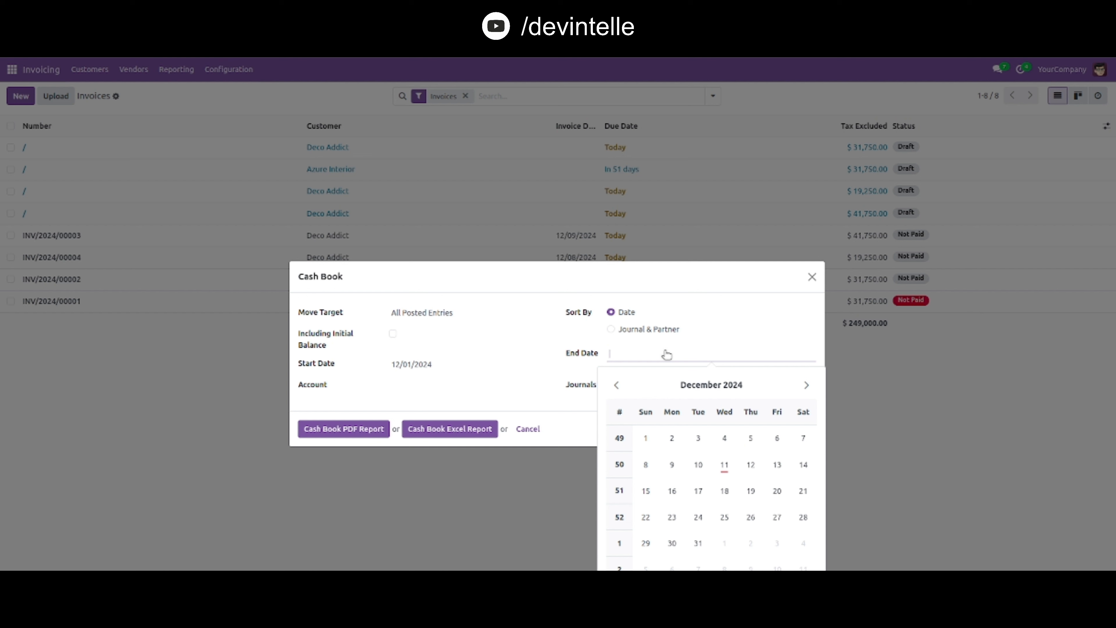
left_click(707, 544)
Add the Current Assets, Bank, Cash and Outstanding Payments accounts to the cash book report
left_click(373, 386)
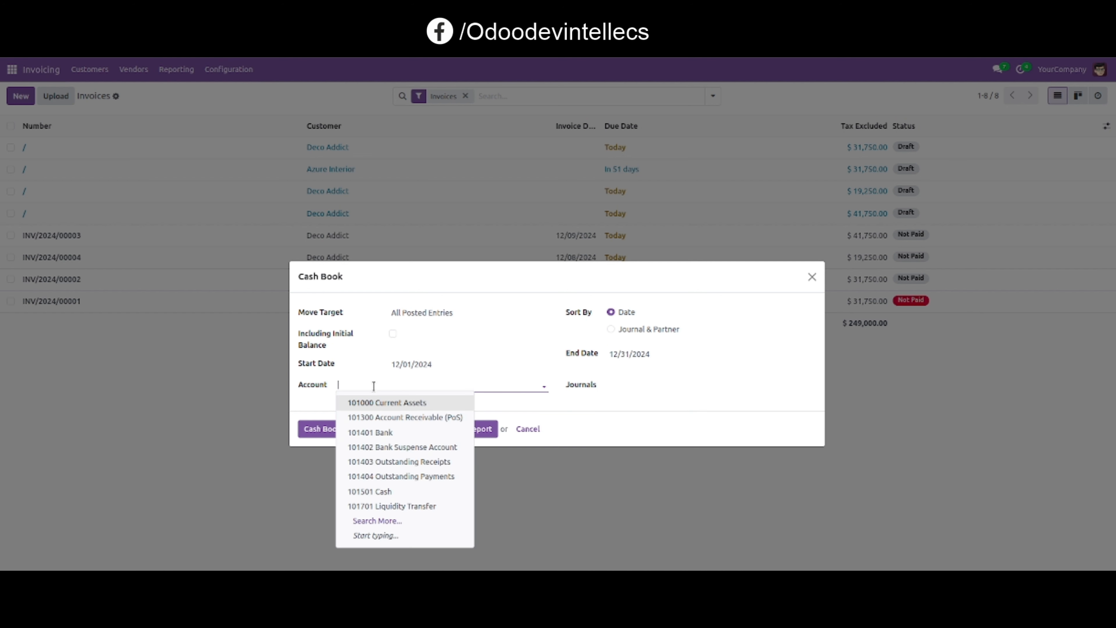
left_click(402, 404)
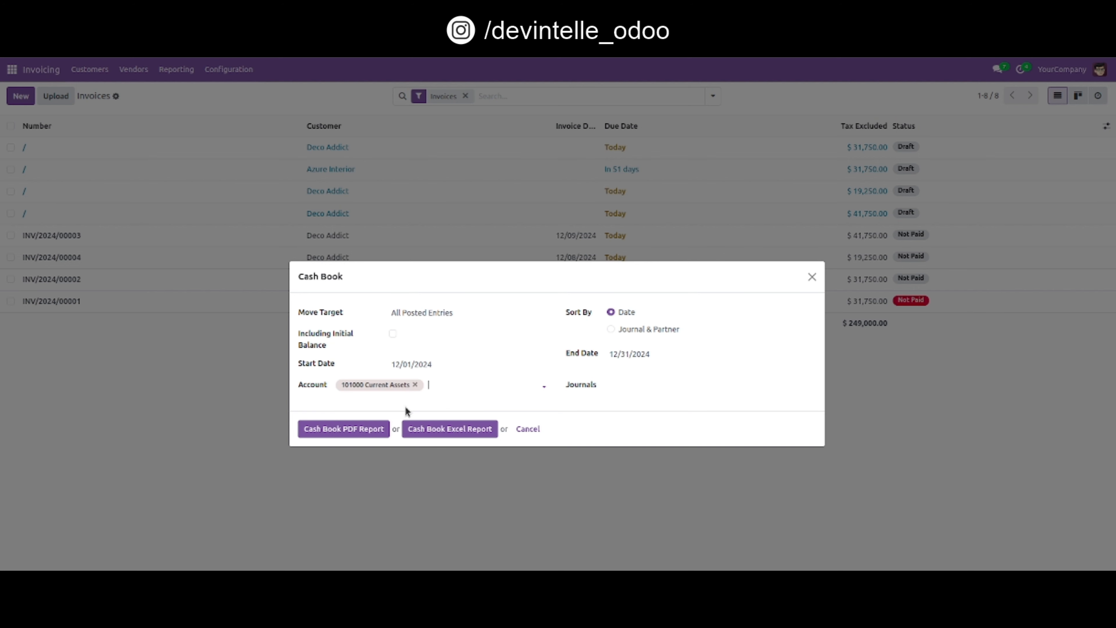
left_click(432, 386)
left_click(459, 433)
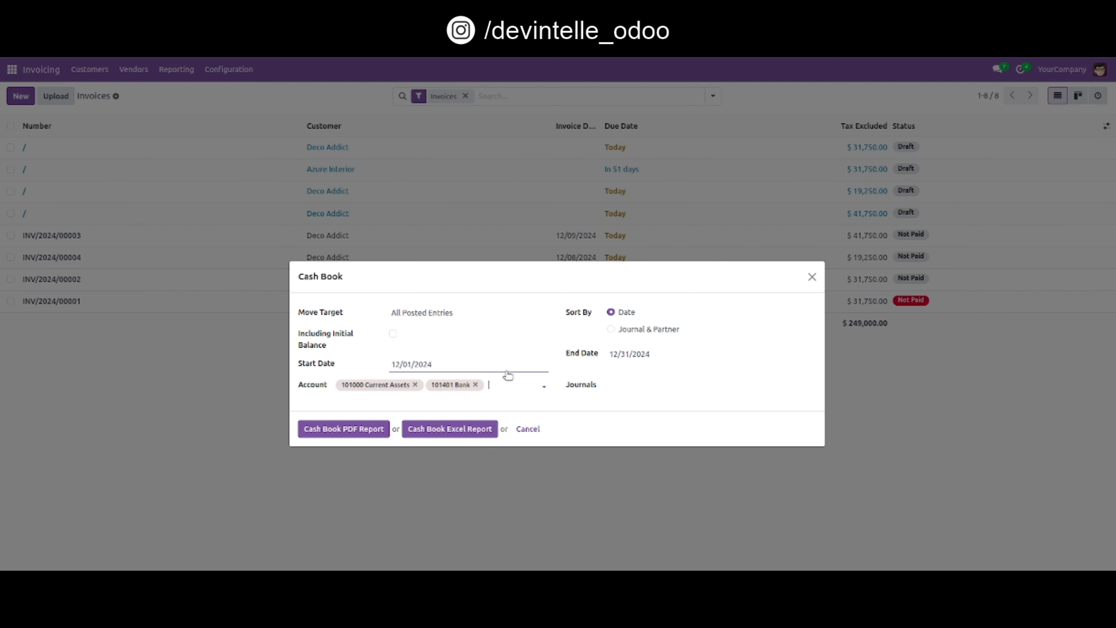
left_click(512, 381)
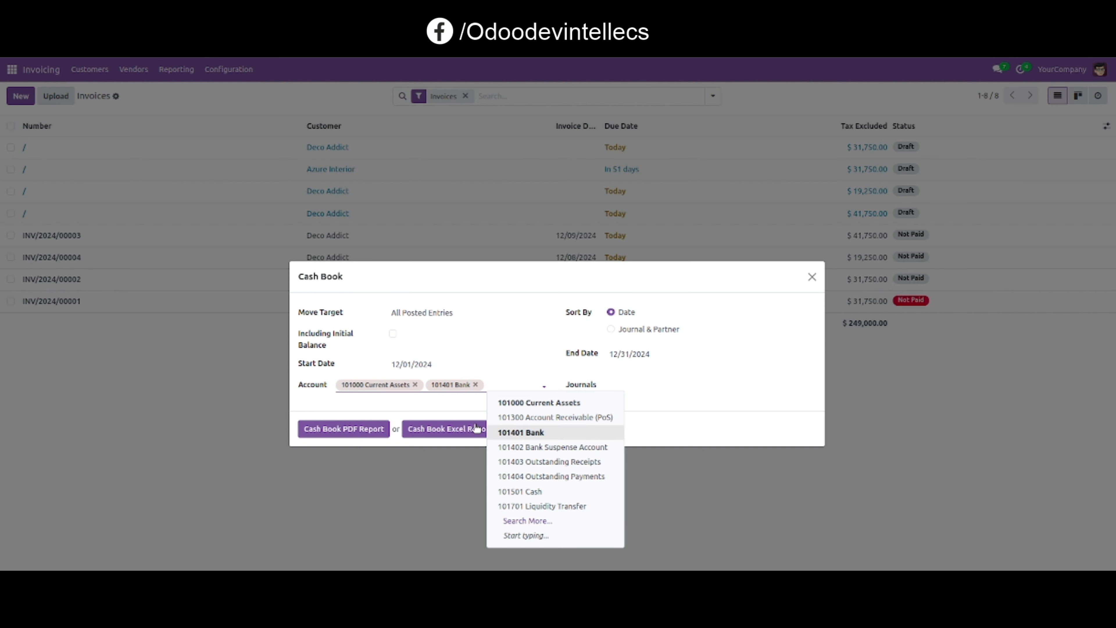
left_click(528, 492)
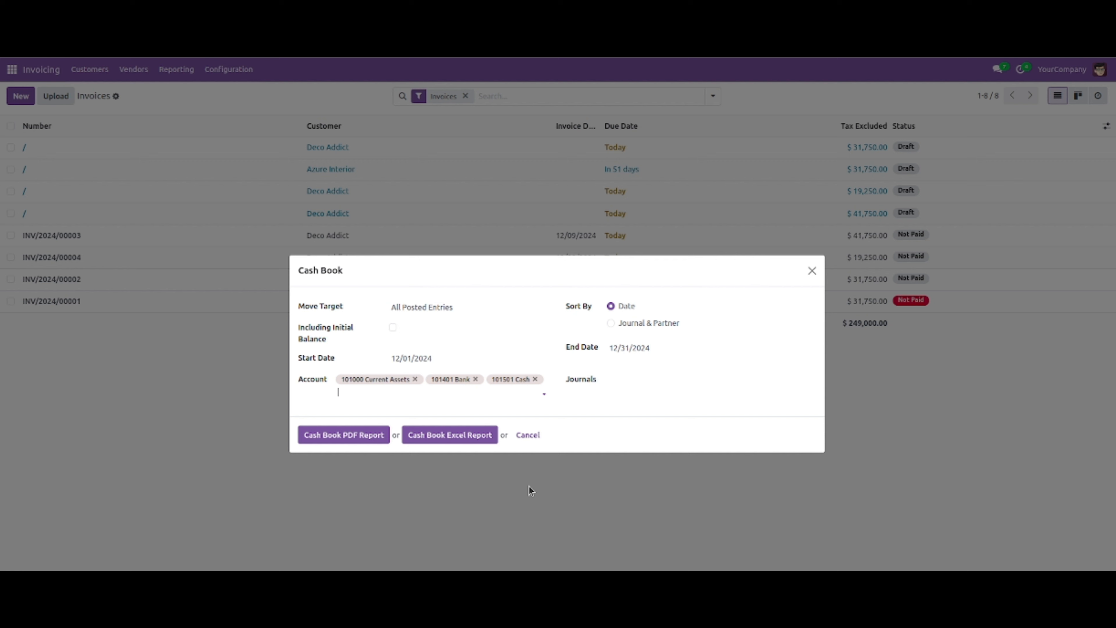
left_click(426, 394)
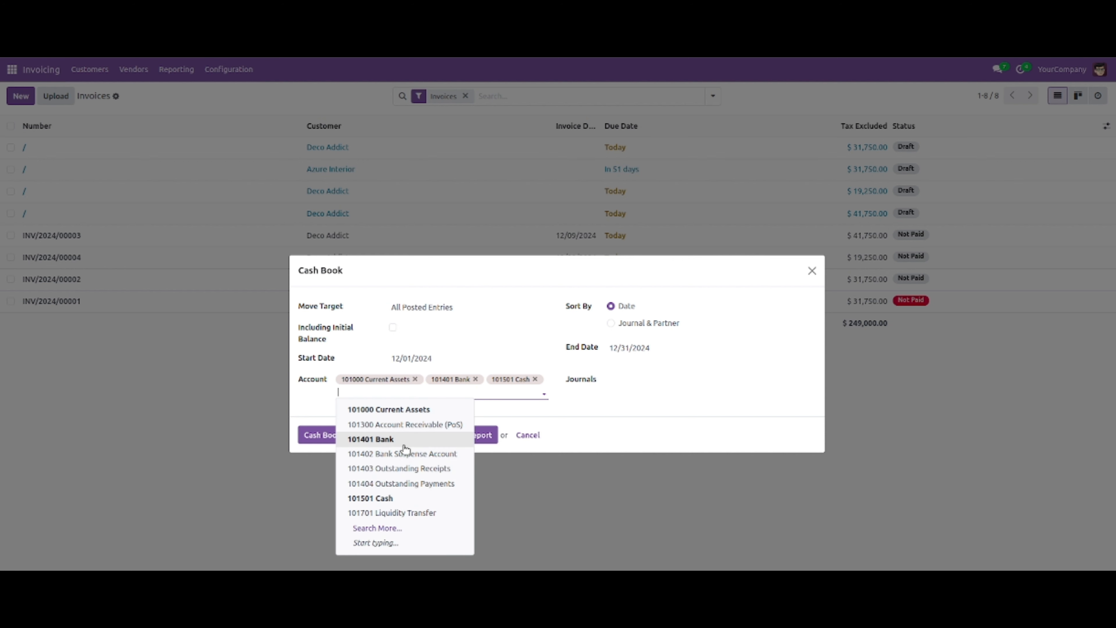
left_click(403, 484)
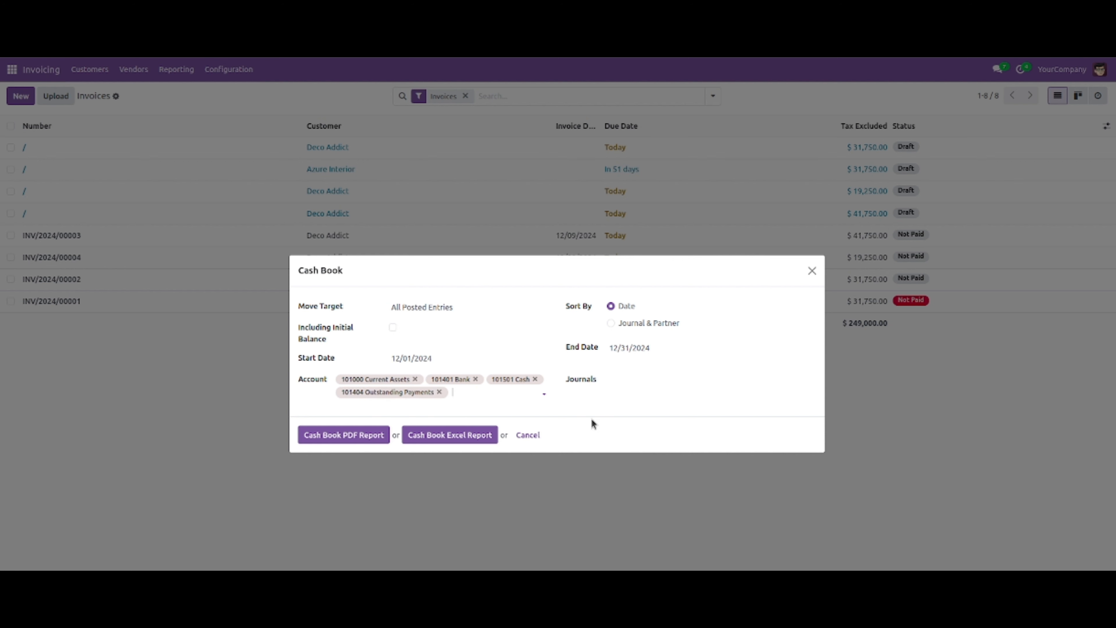
Add the Customer Invoices, Bank, Cash and Vendor Bills journals to the cash book report
left_click(641, 379)
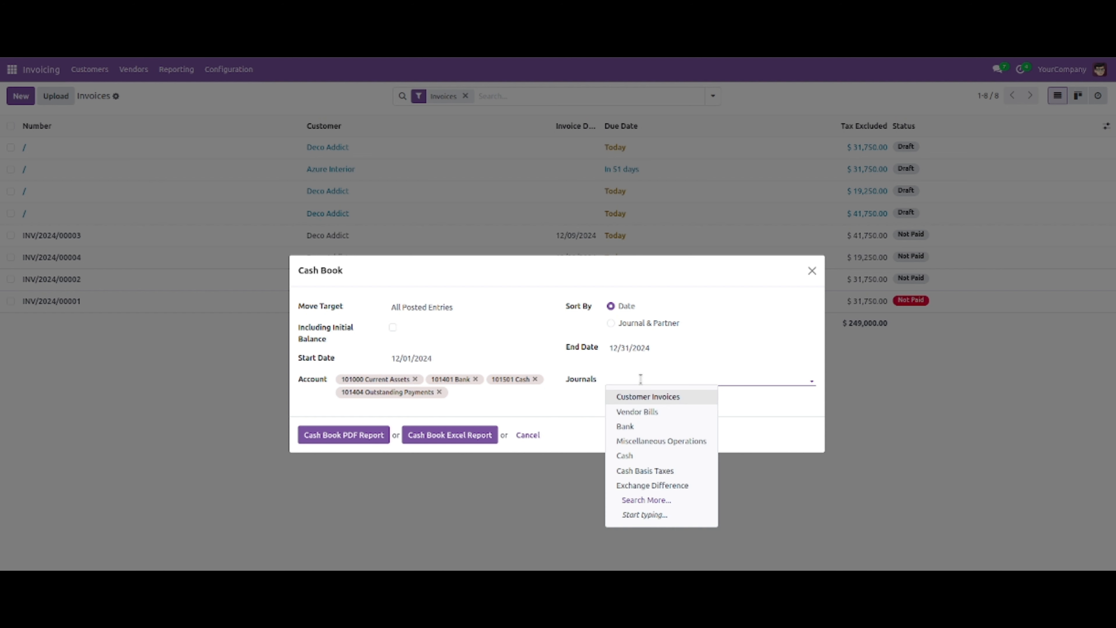
left_click(657, 397)
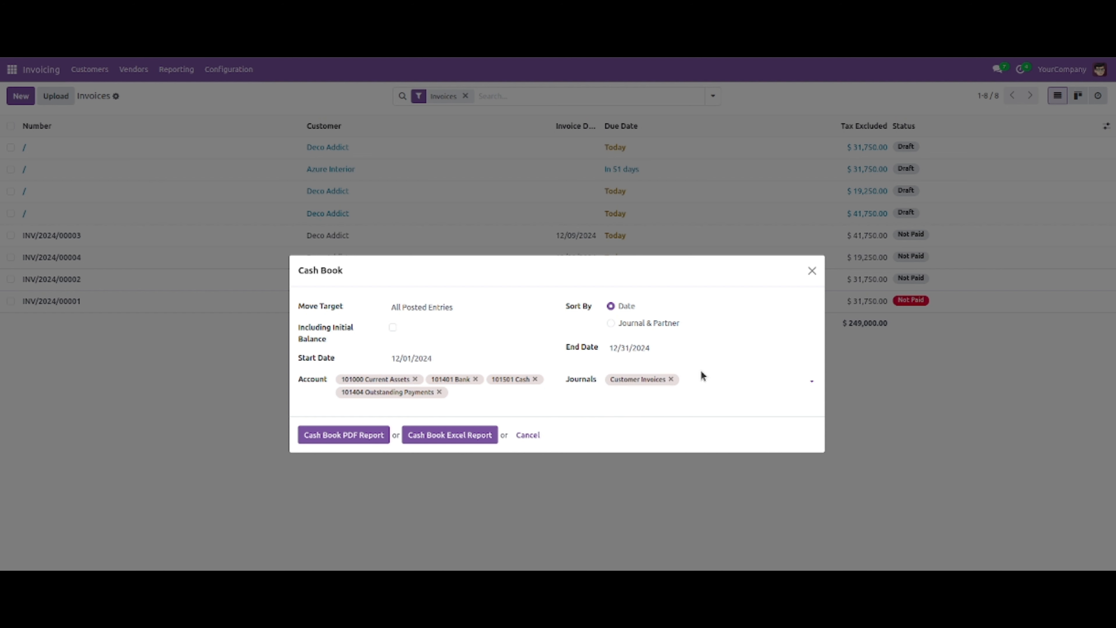
left_click(701, 379)
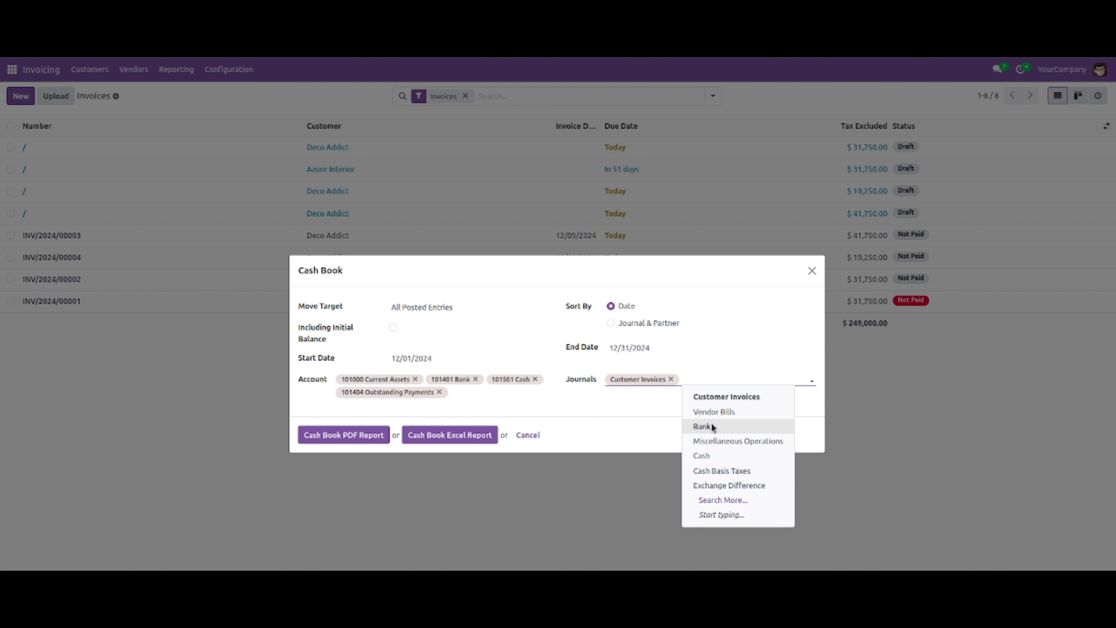
left_click(713, 427)
left_click(743, 379)
left_click(746, 458)
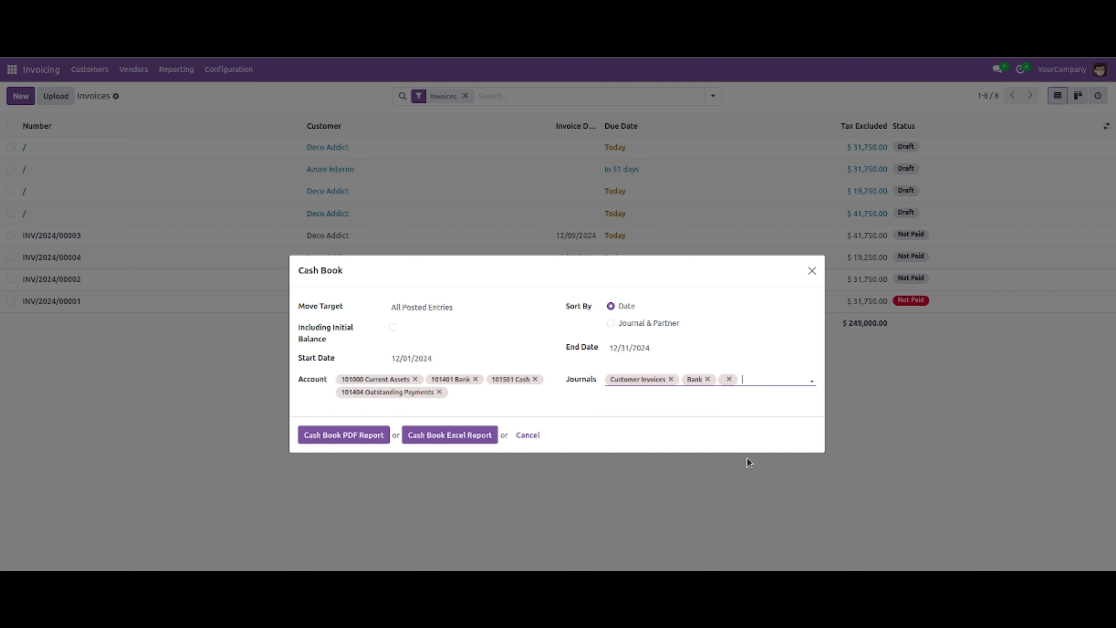
left_click(774, 378)
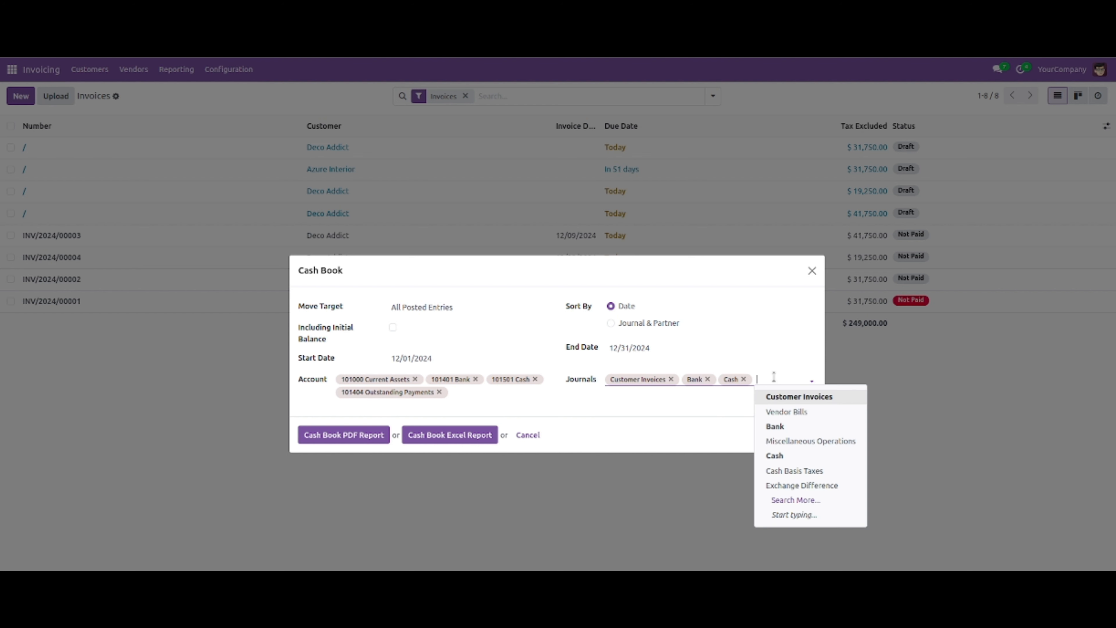
left_click(781, 412)
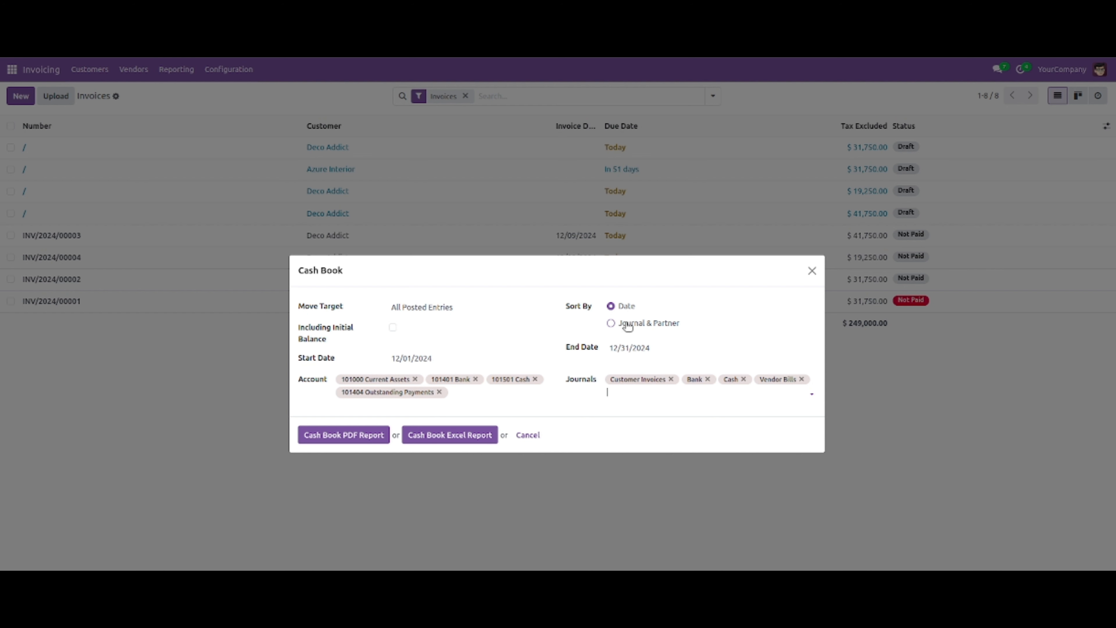
Generate the Cash Book PDF report with Move Target set to All Entry, and open the downloaded file
left_click(472, 312)
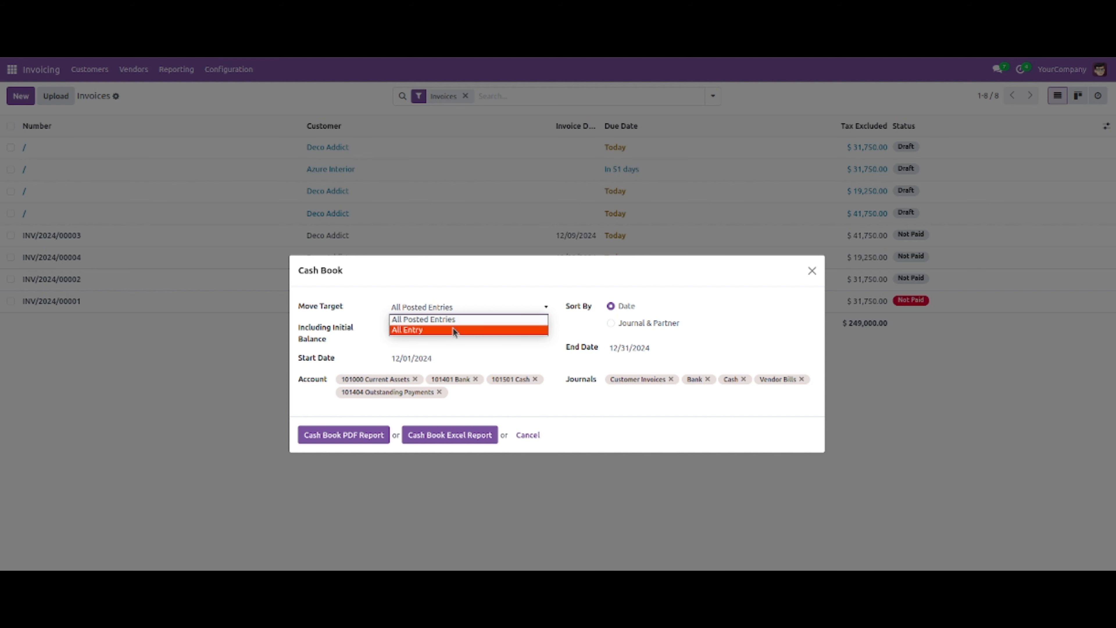
left_click(454, 332)
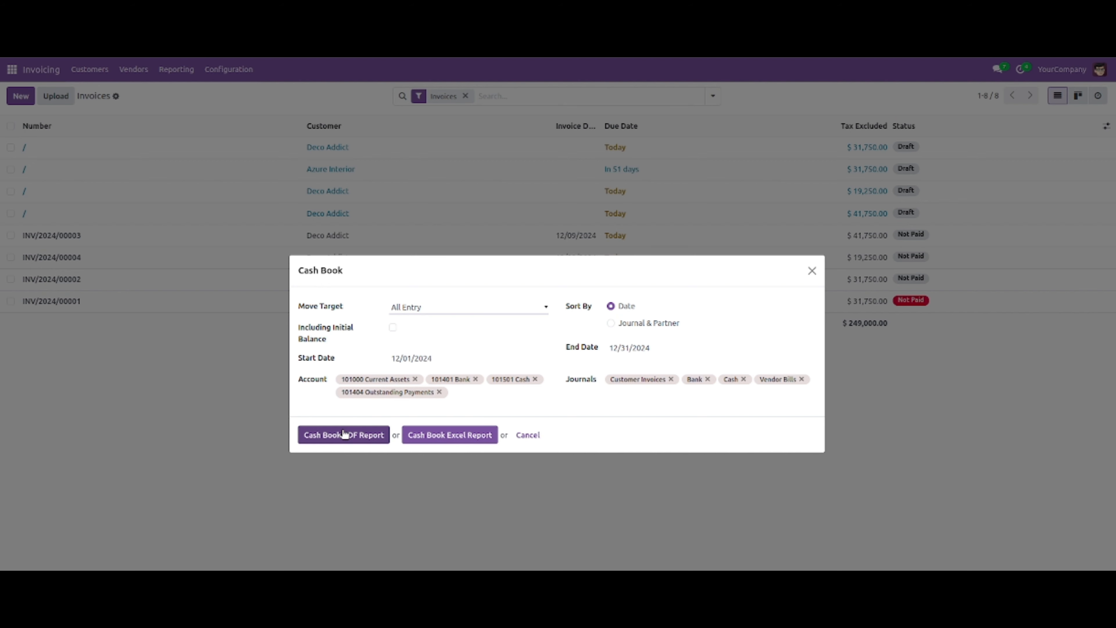
left_click(335, 436)
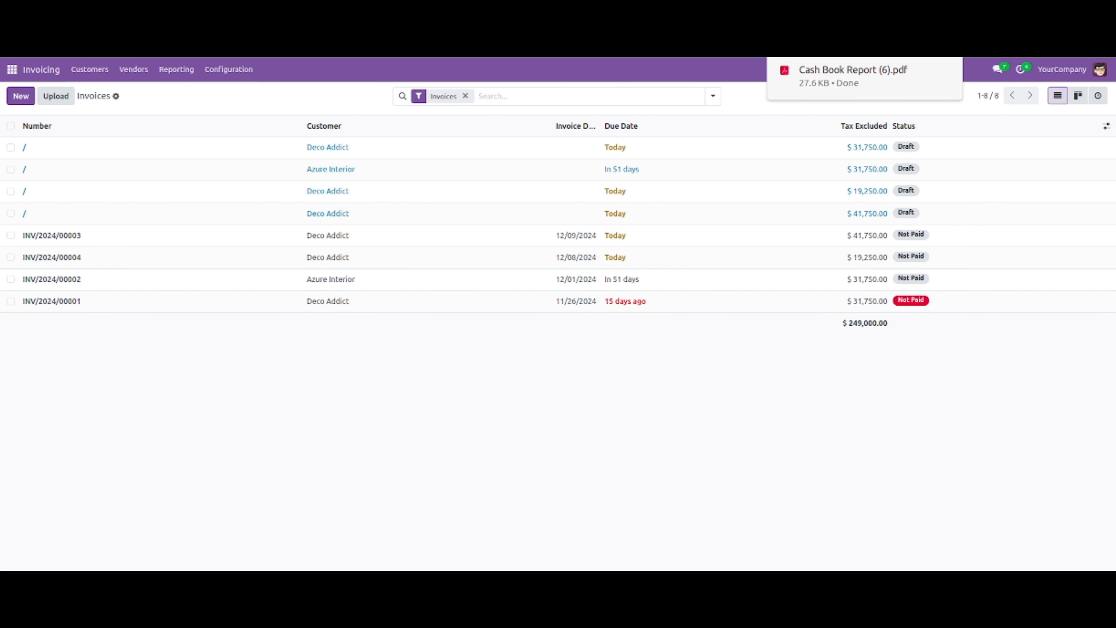
left_click(829, 83)
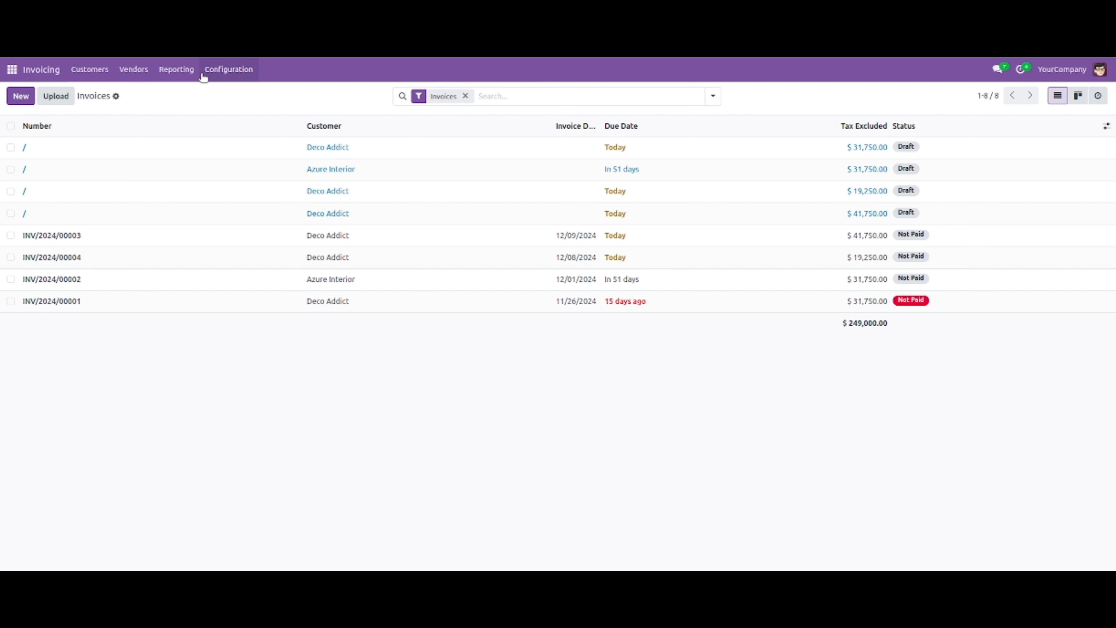
Start another Cash Book Report in Invoicing with start date 12/01/2024 and end date 12/31/2024
left_click(194, 78)
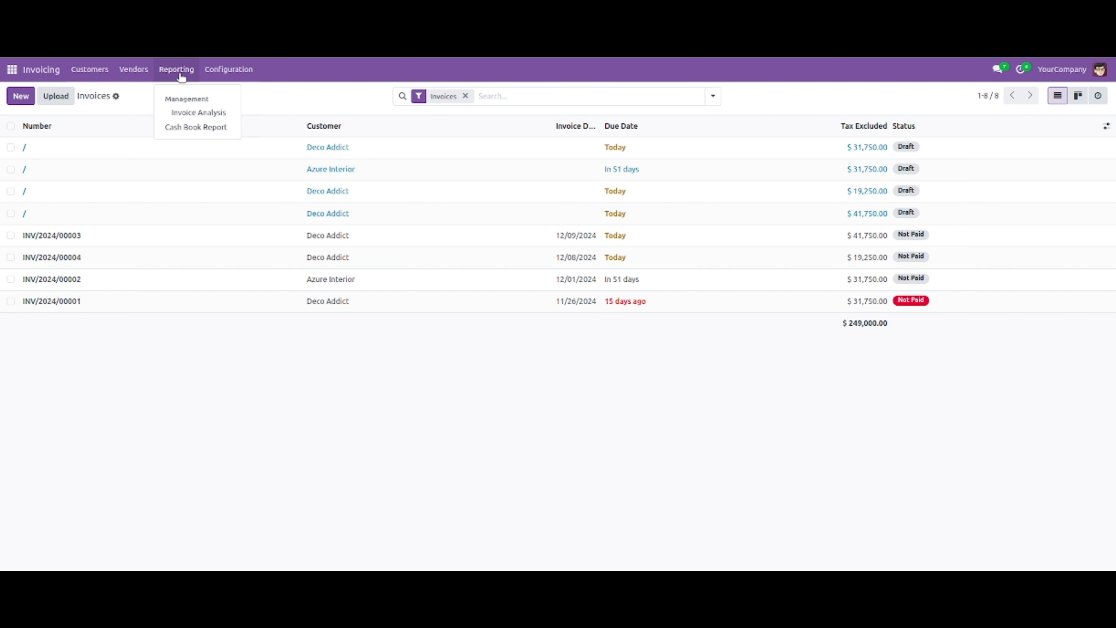
left_click(198, 132)
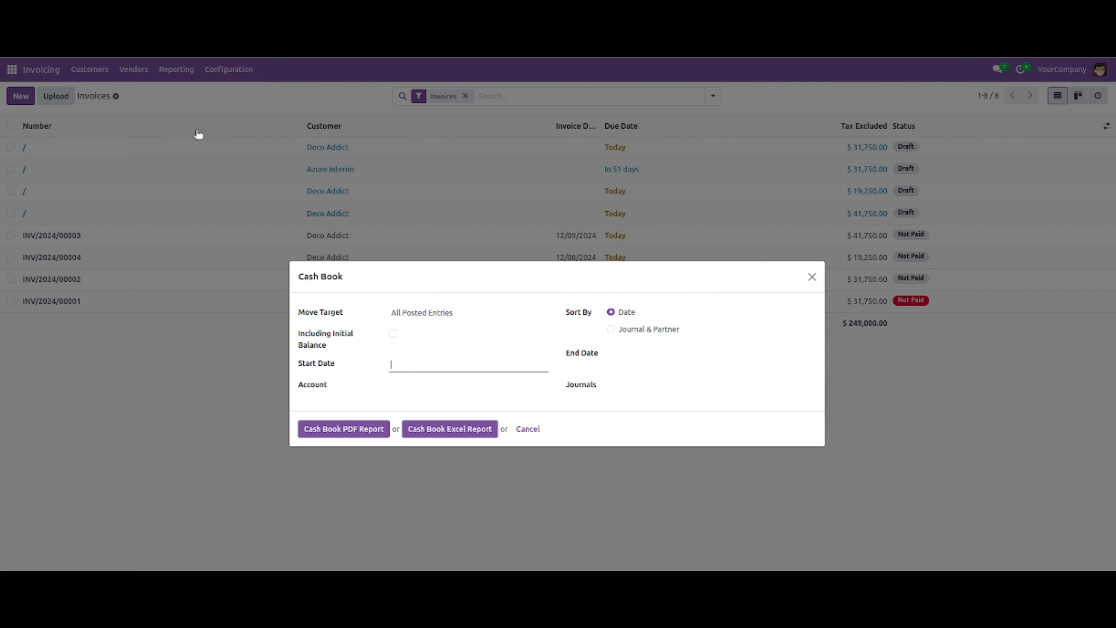
left_click(415, 365)
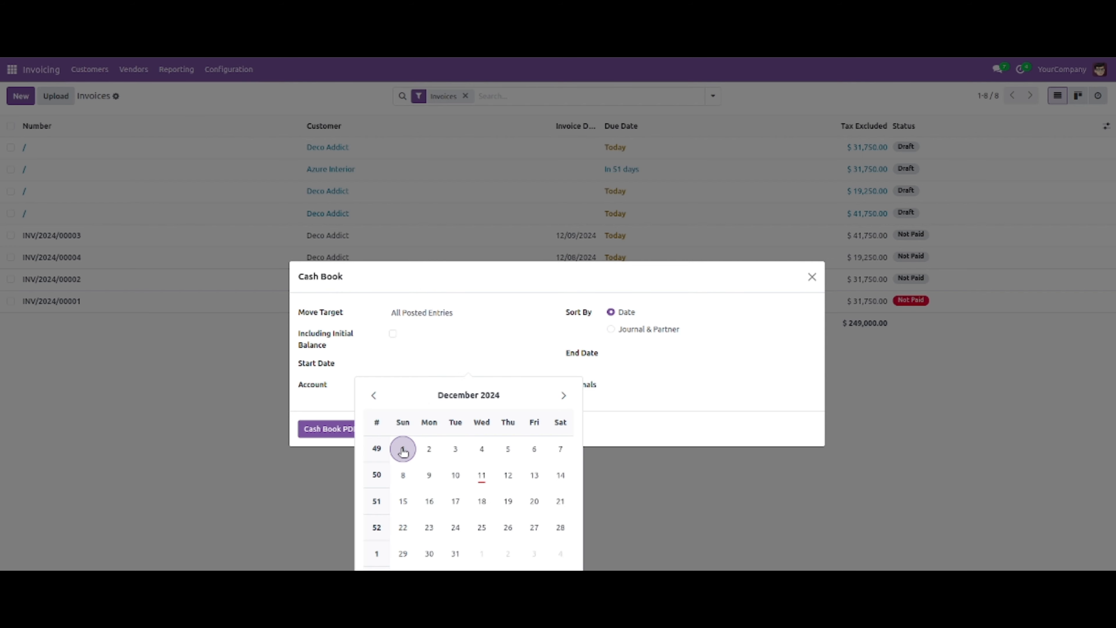
left_click(403, 449)
left_click(648, 360)
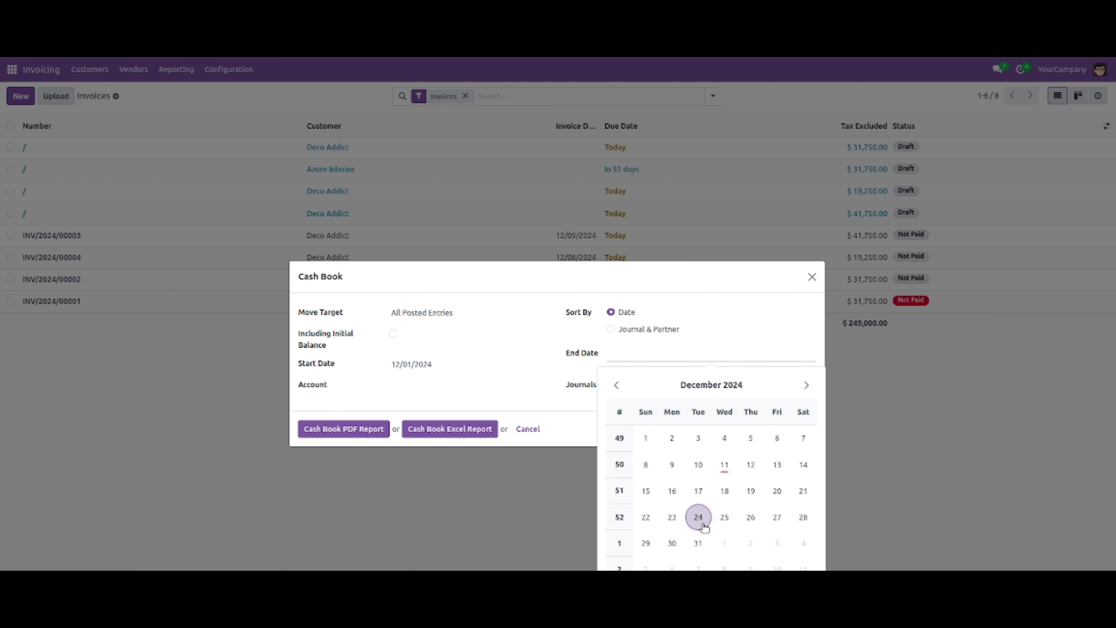
left_click(698, 543)
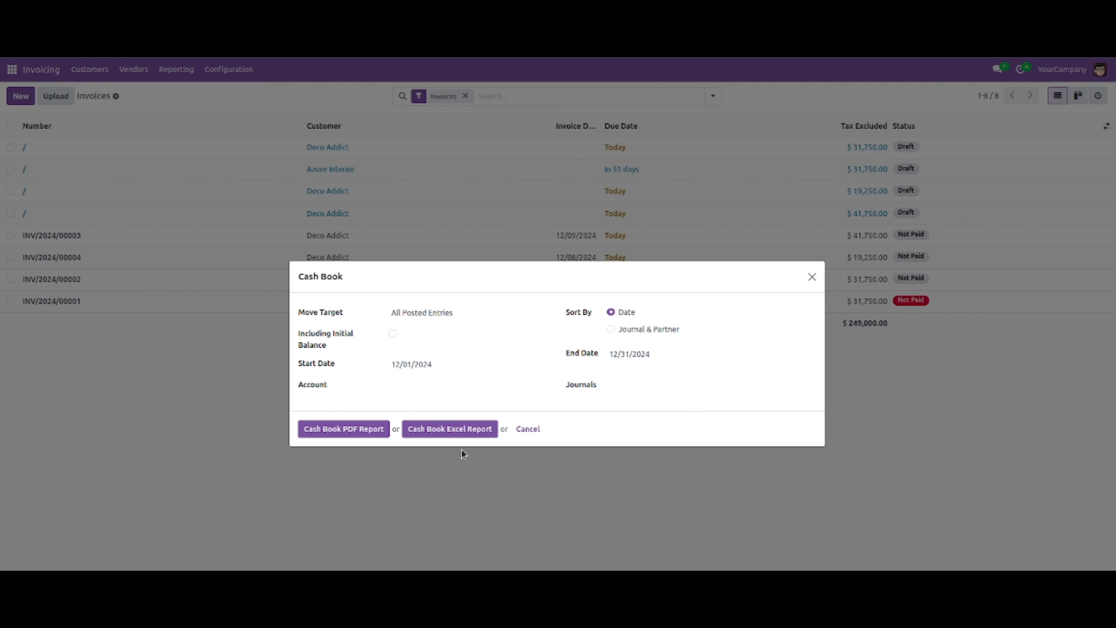
Add the accounts 101000 Current Assets, 101401 Bank, 101501 Cash and 101404 Outstanding Payments to the new cash book report
left_click(413, 384)
left_click(416, 403)
left_click(451, 381)
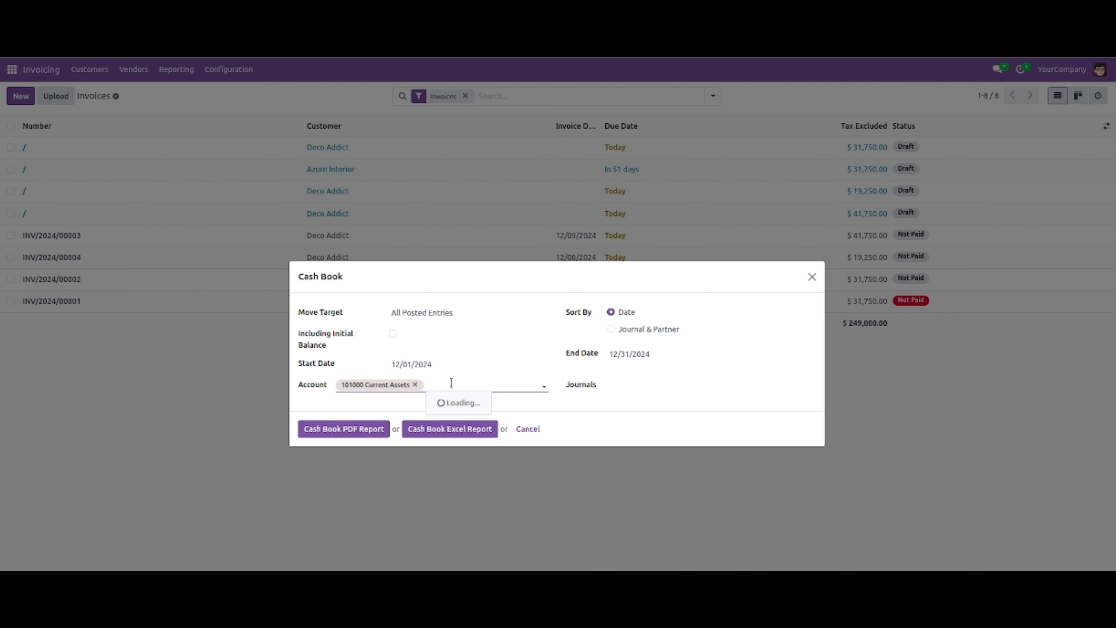
left_click(460, 433)
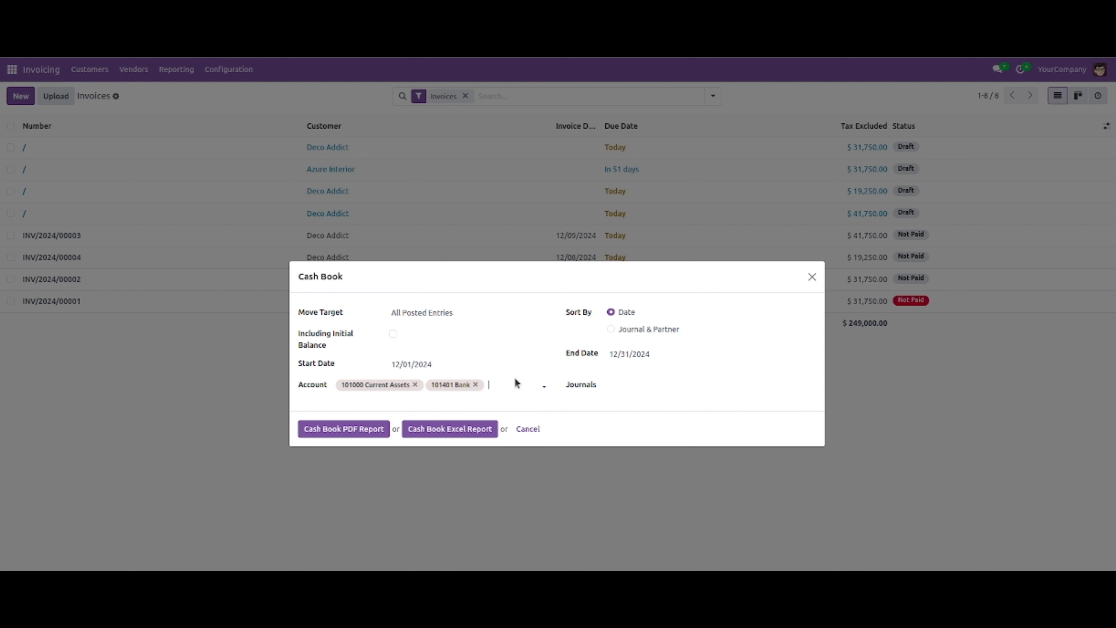
left_click(514, 385)
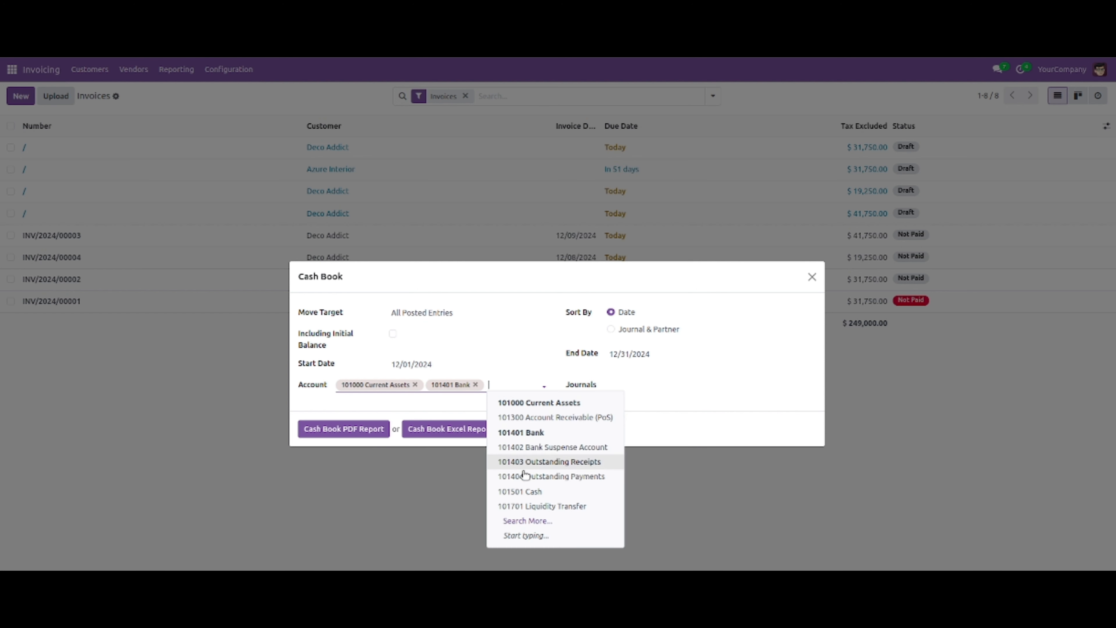
left_click(530, 492)
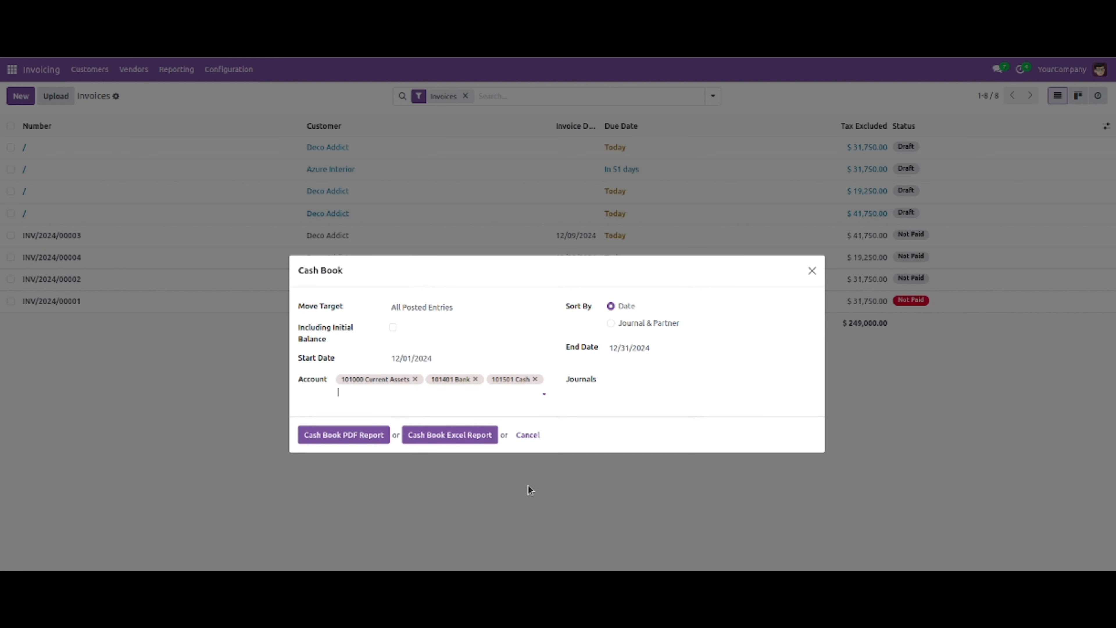
left_click(441, 403)
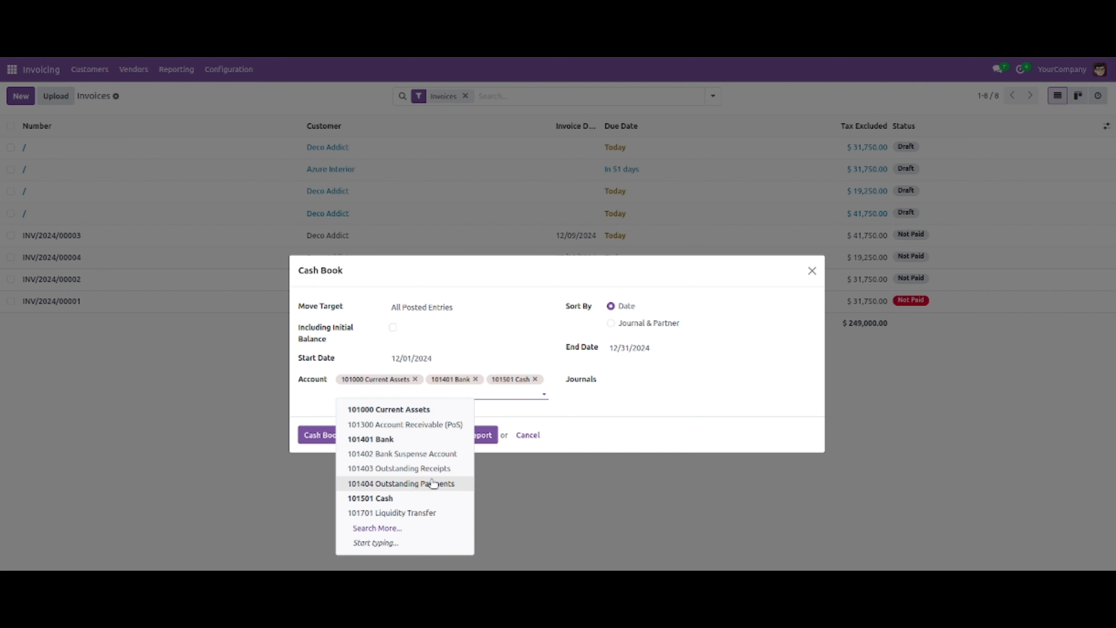
left_click(433, 483)
Add the Customer Invoices, Bank and Cash journals to the cash book report
left_click(644, 379)
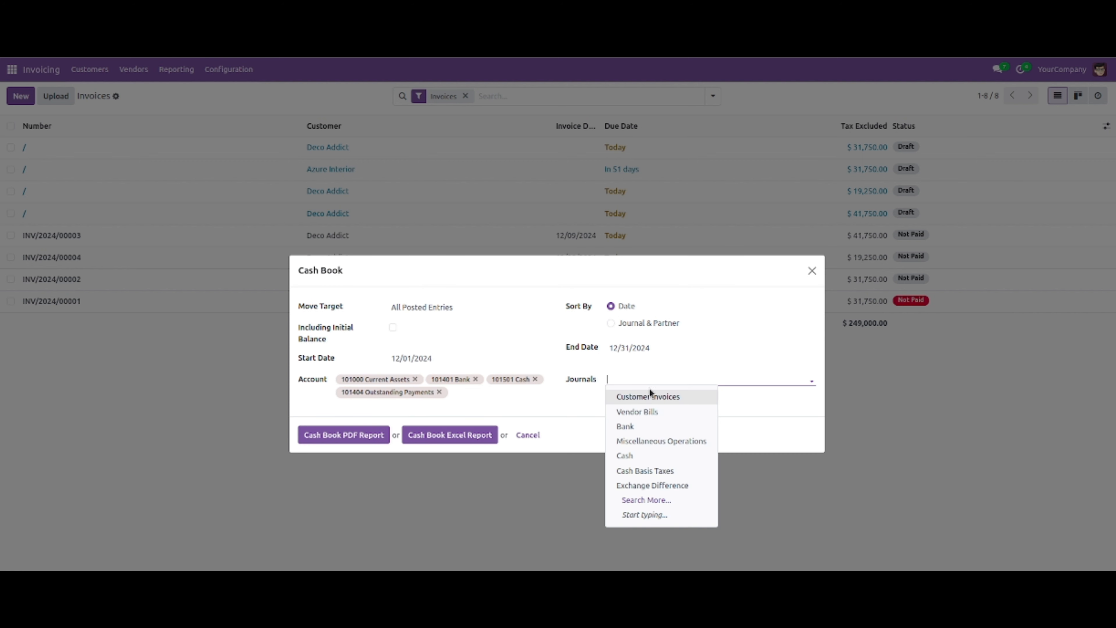
left_click(652, 397)
left_click(696, 373)
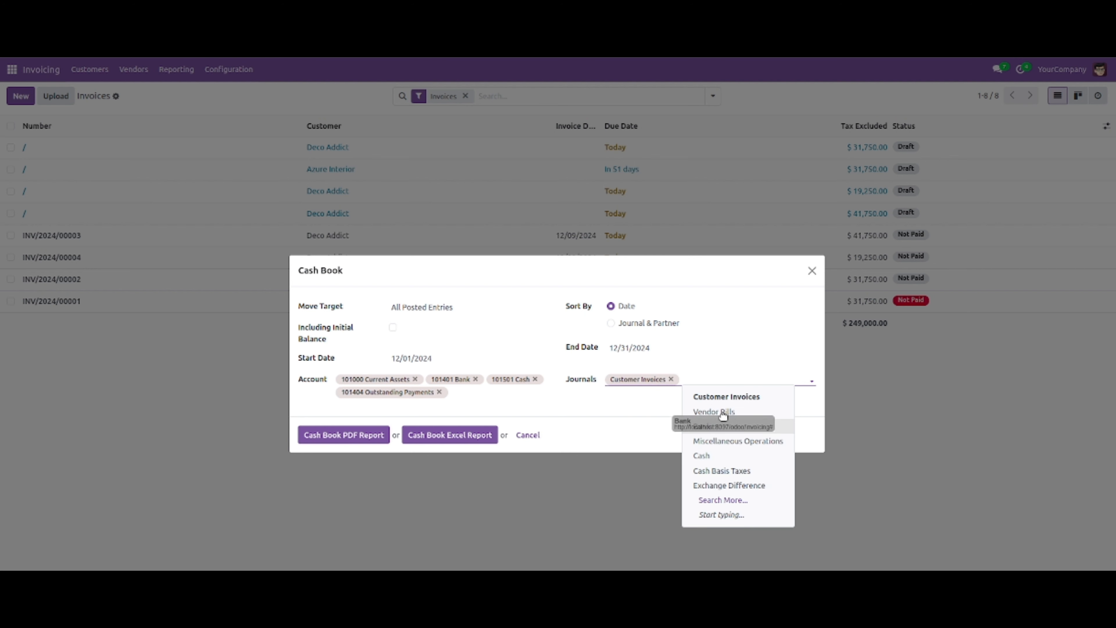
left_click(723, 427)
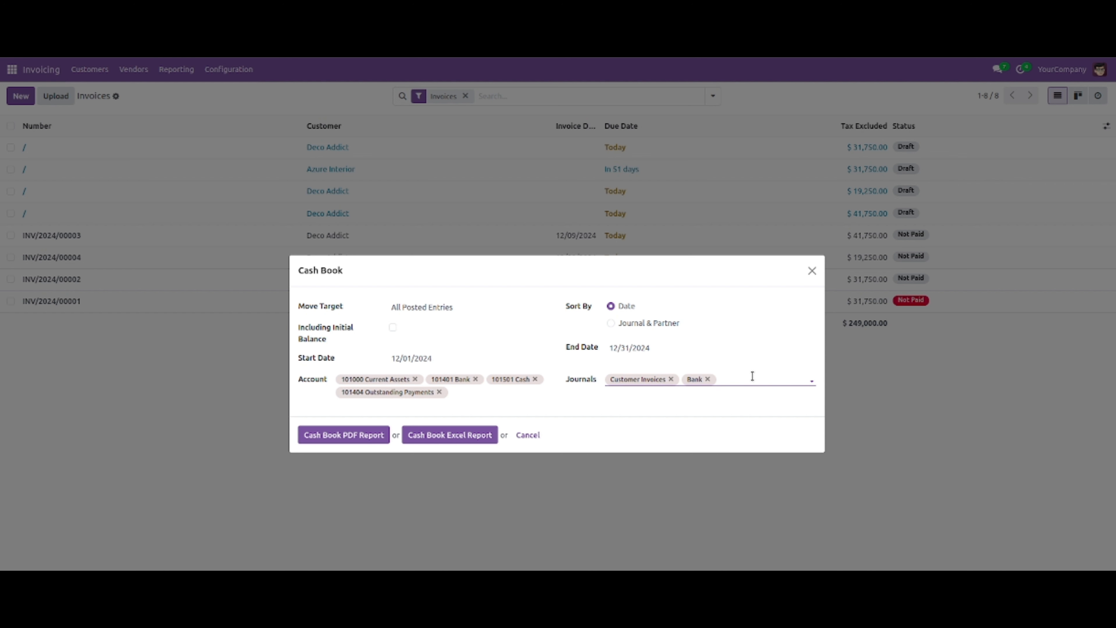
left_click(753, 376)
left_click(753, 458)
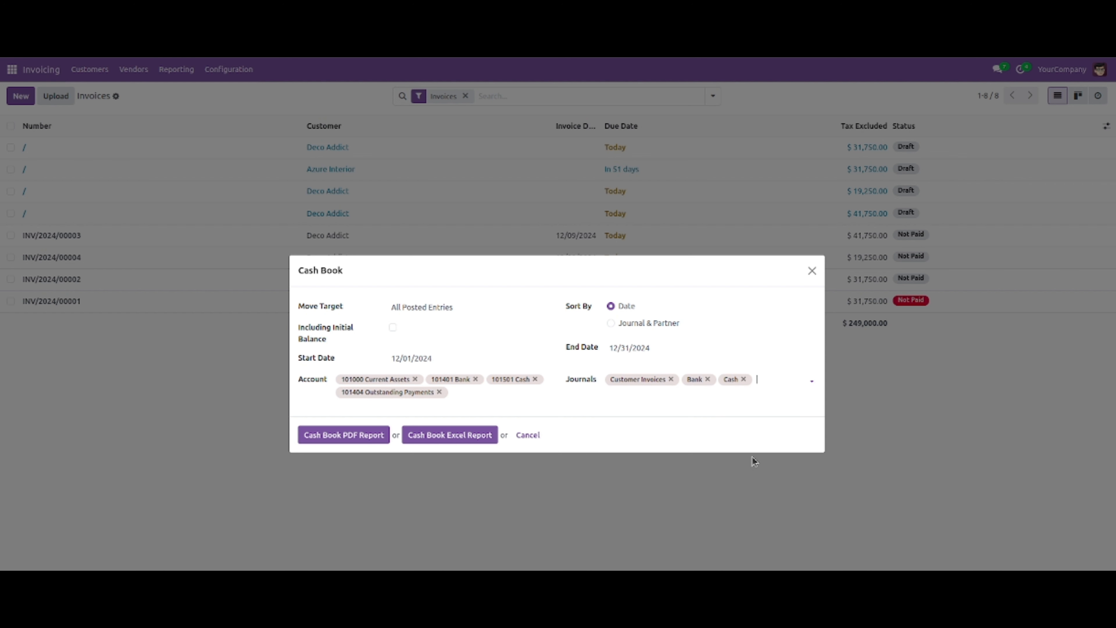
Generate the Cash Book Excel report with Move Target set to All Entry, then open the downloaded spreadsheet and dismiss the startup tip
left_click(469, 311)
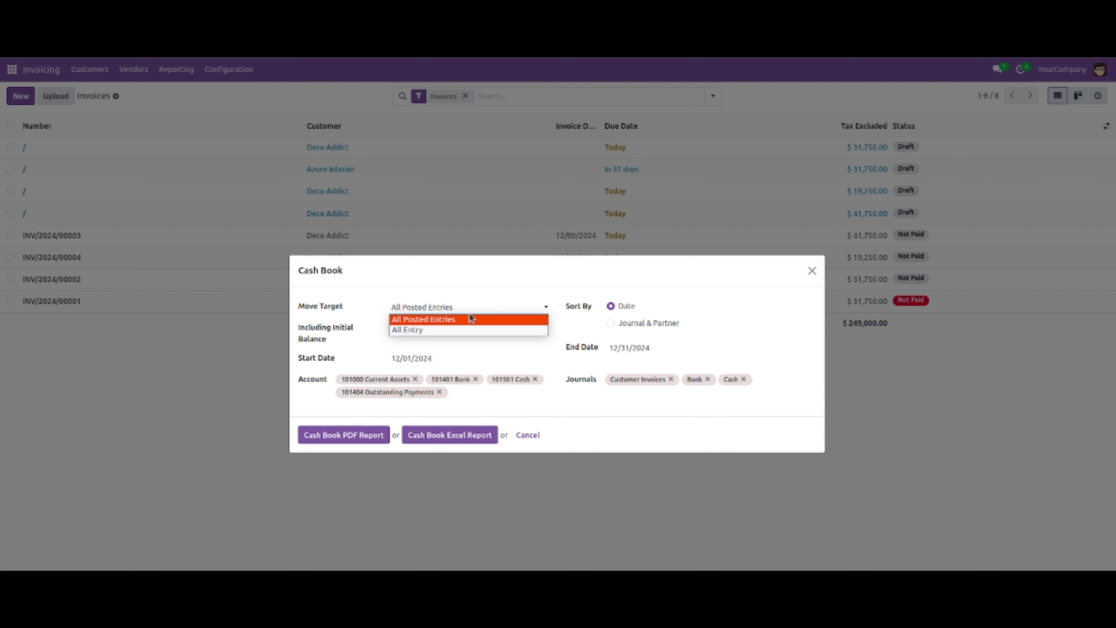
left_click(441, 329)
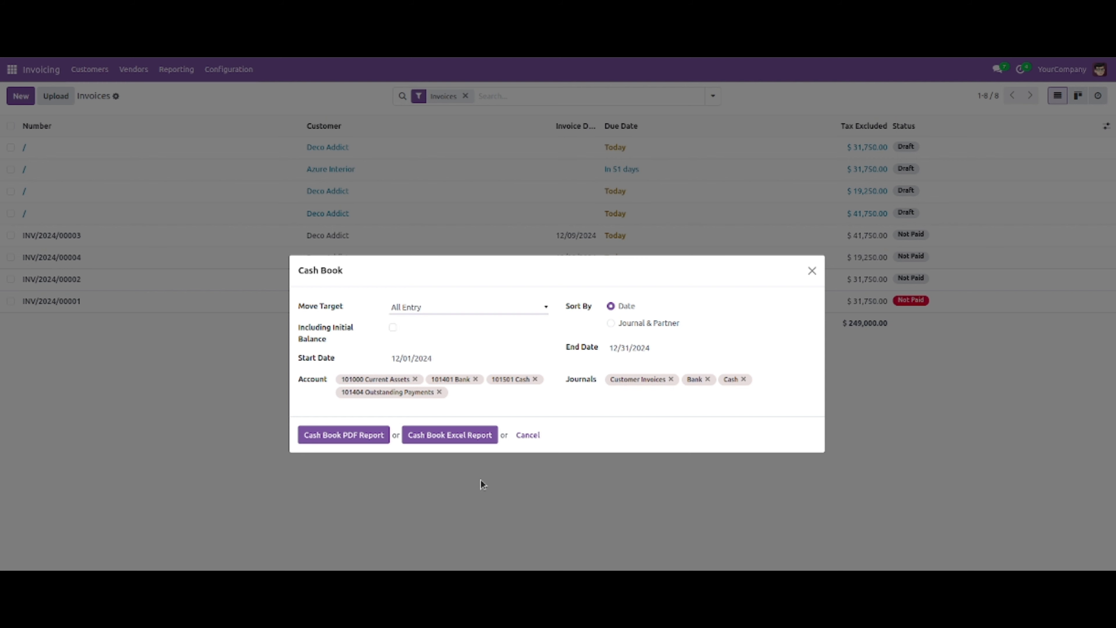
left_click(455, 435)
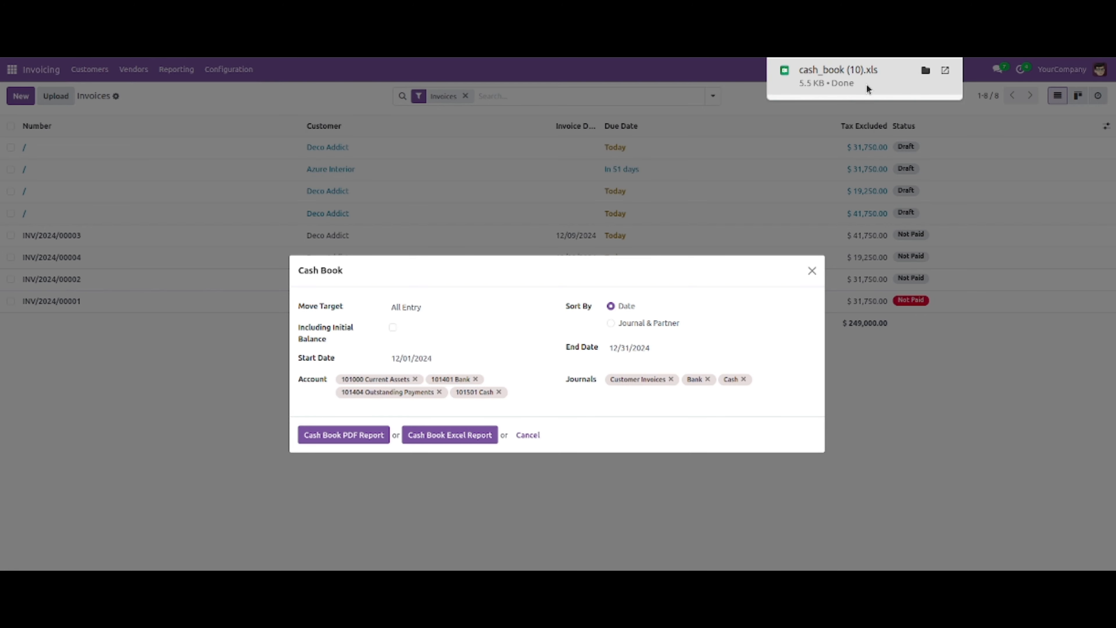
left_click(867, 89)
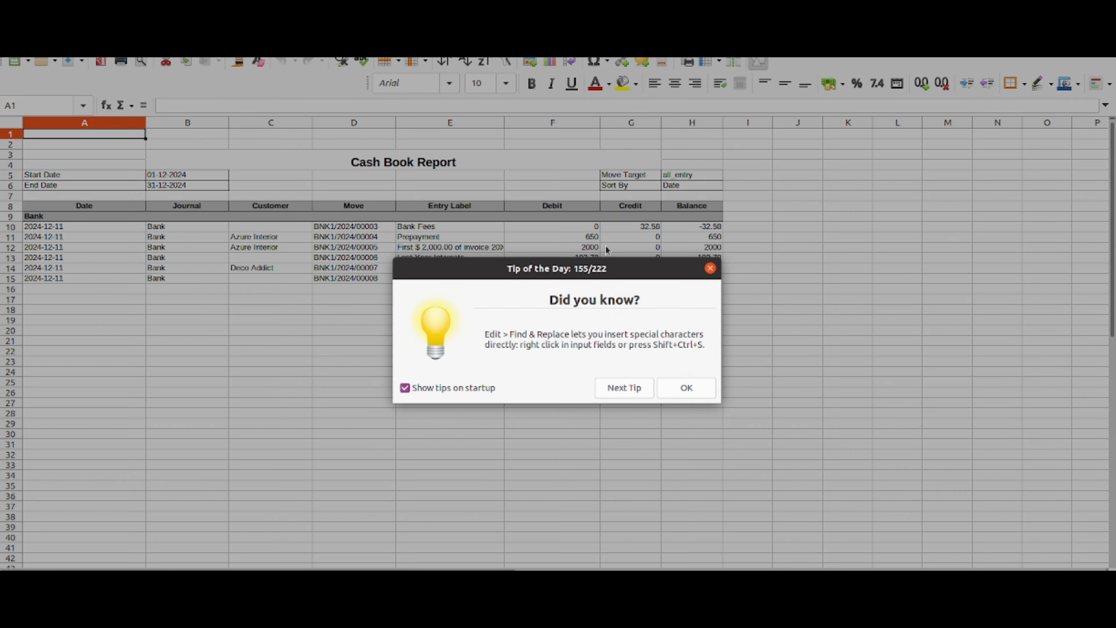
left_click(710, 269)
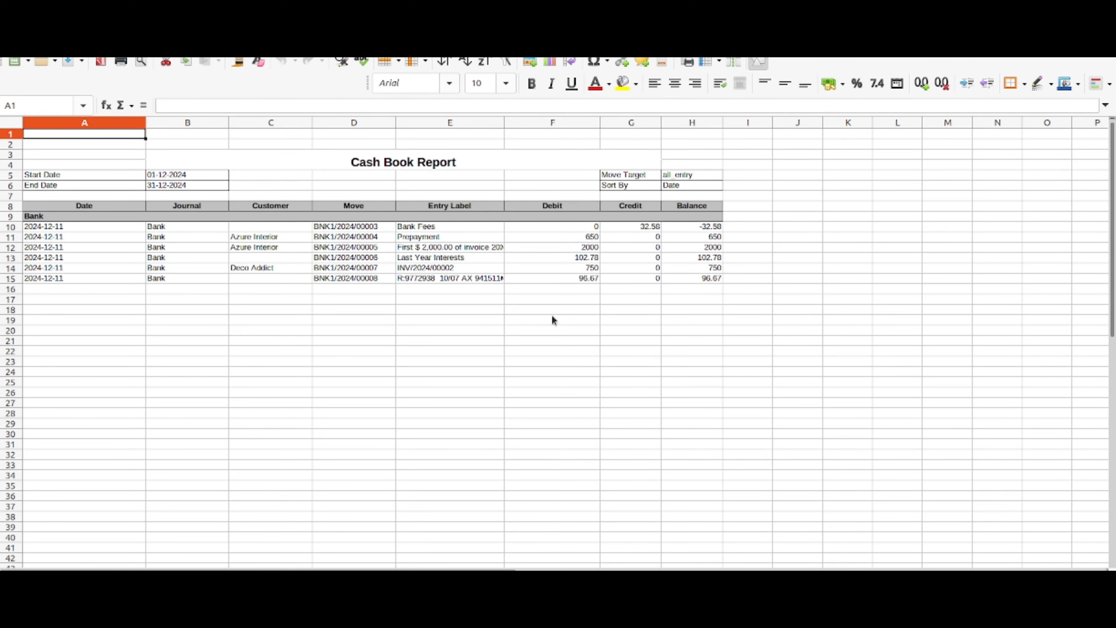